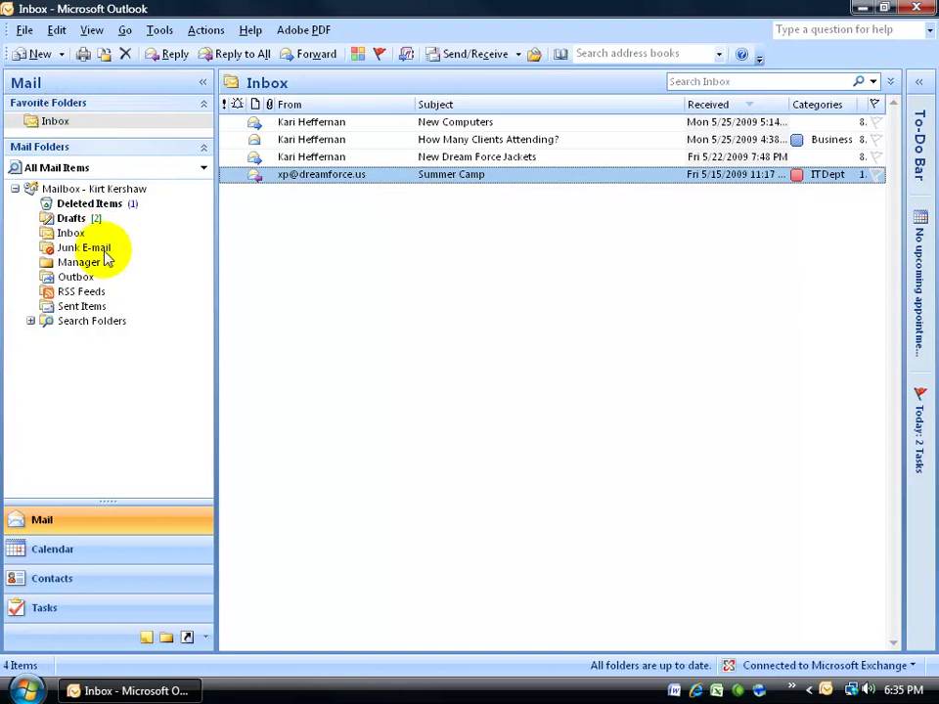
Glance at the Junk E-mail folder, then open the Blocked Senders list in Junk E-mail options
{"action": "left_click", "coordinate": [103, 250]}
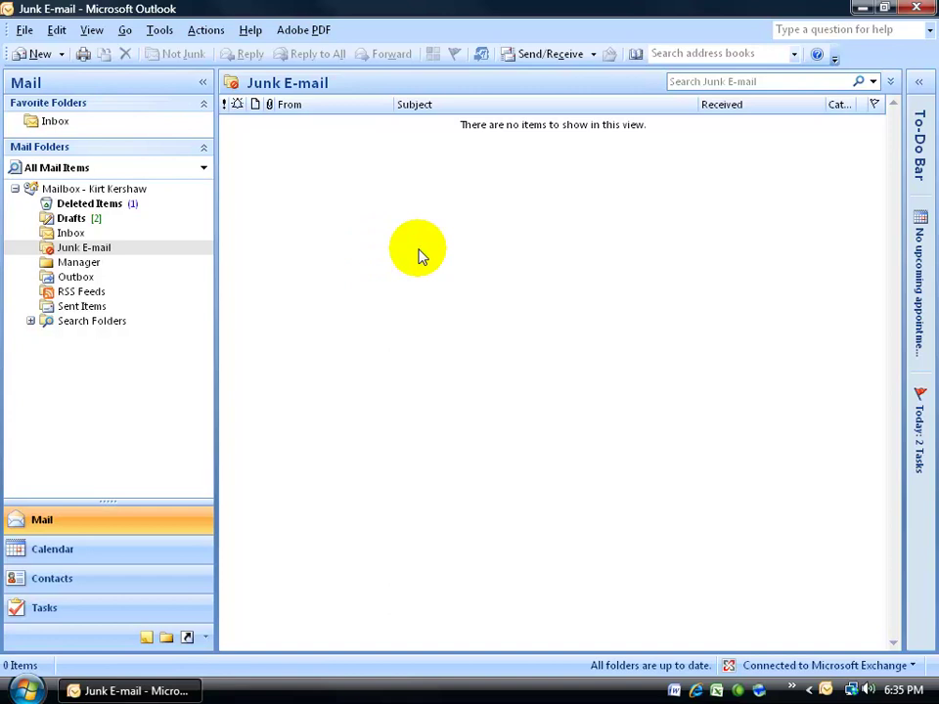
{"action": "left_click", "coordinate": [61, 122]}
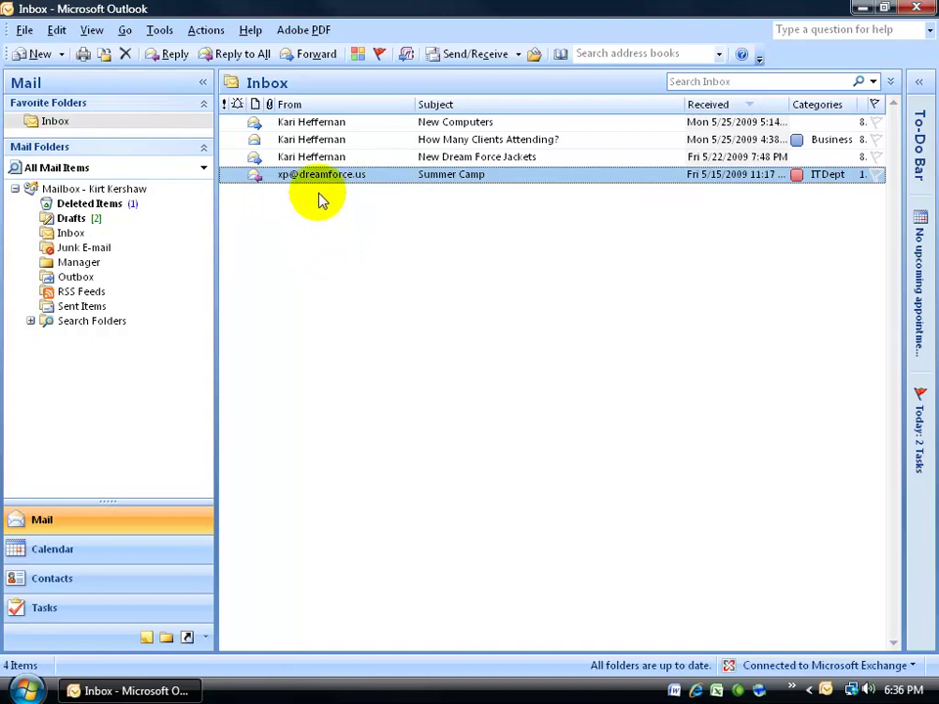
{"action": "left_click", "coordinate": [158, 30]}
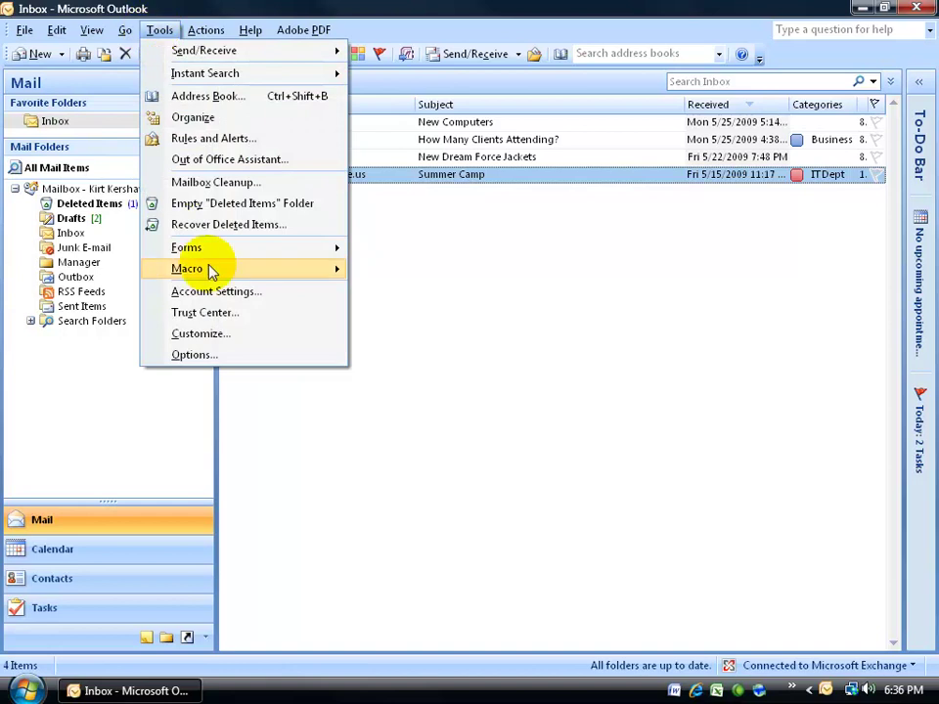
{"action": "left_click", "coordinate": [200, 355]}
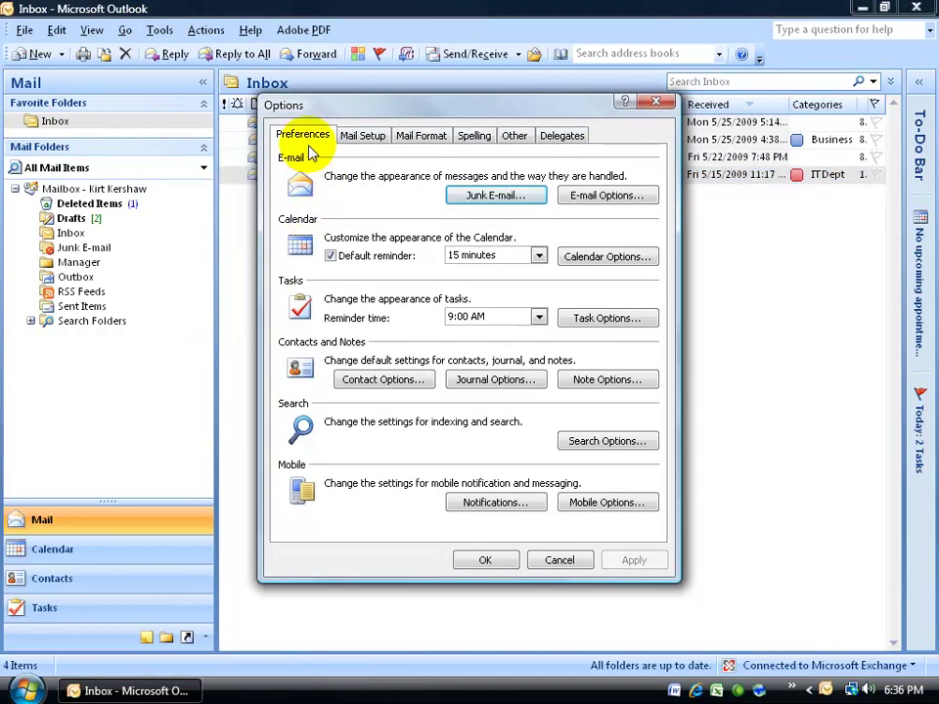
{"action": "left_click", "coordinate": [484, 200]}
{"action": "left_click", "coordinate": [514, 146]}
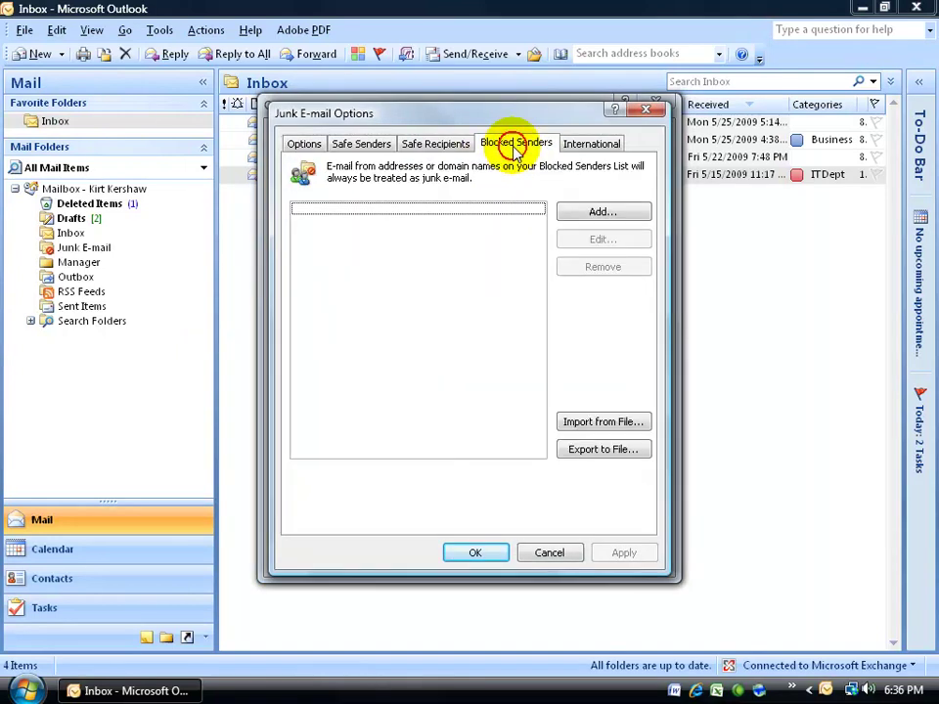
{"action": "left_click", "coordinate": [581, 212]}
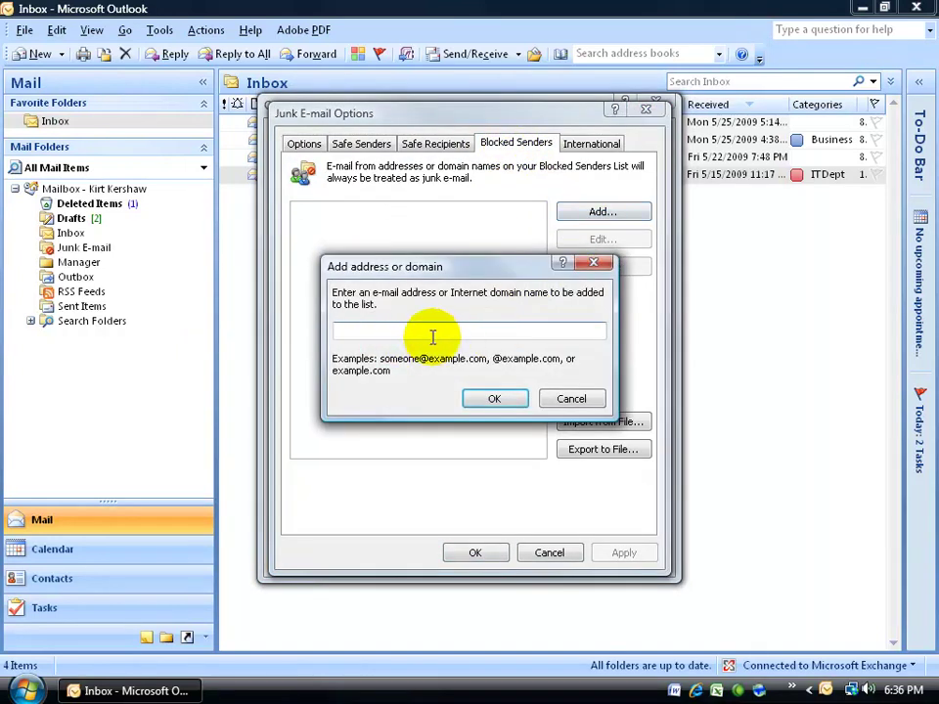
{"action": "key", "text": "Return"}
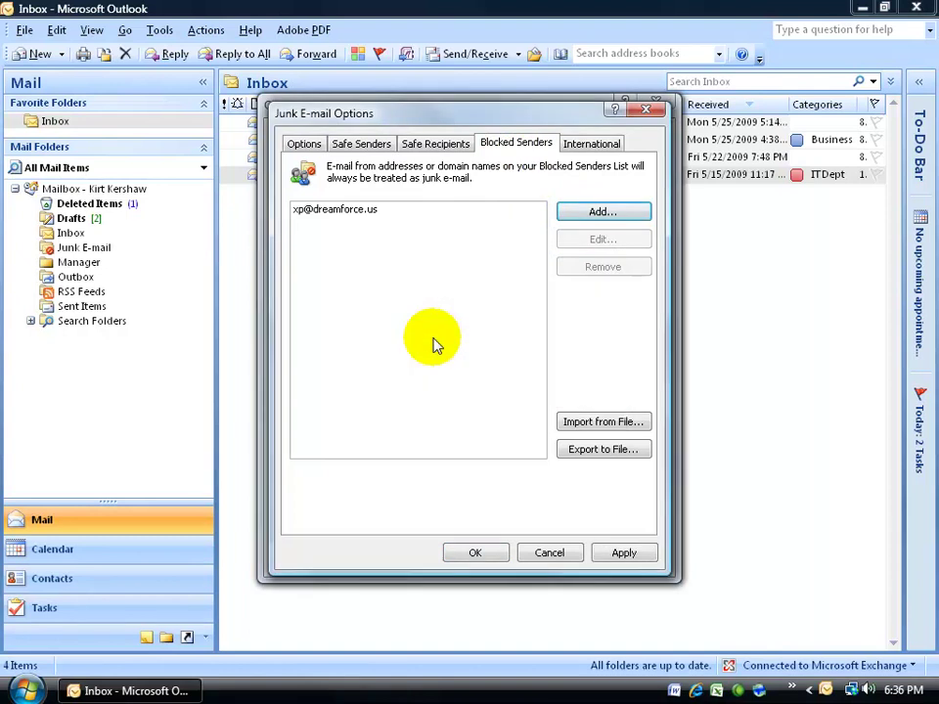
{"action": "left_click", "coordinate": [358, 211]}
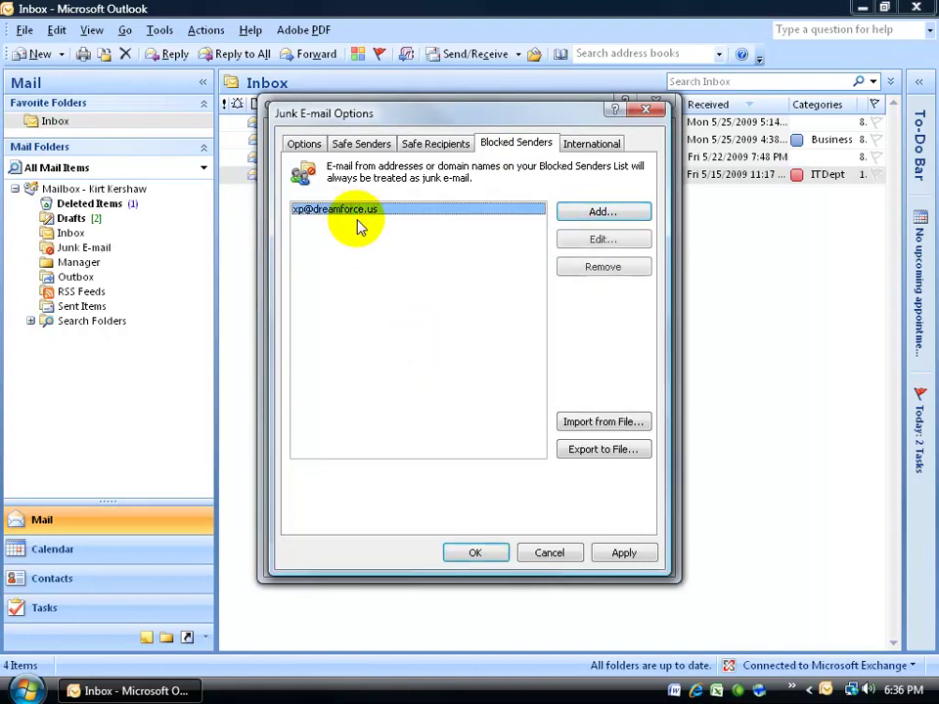
{"action": "left_click", "coordinate": [575, 270]}
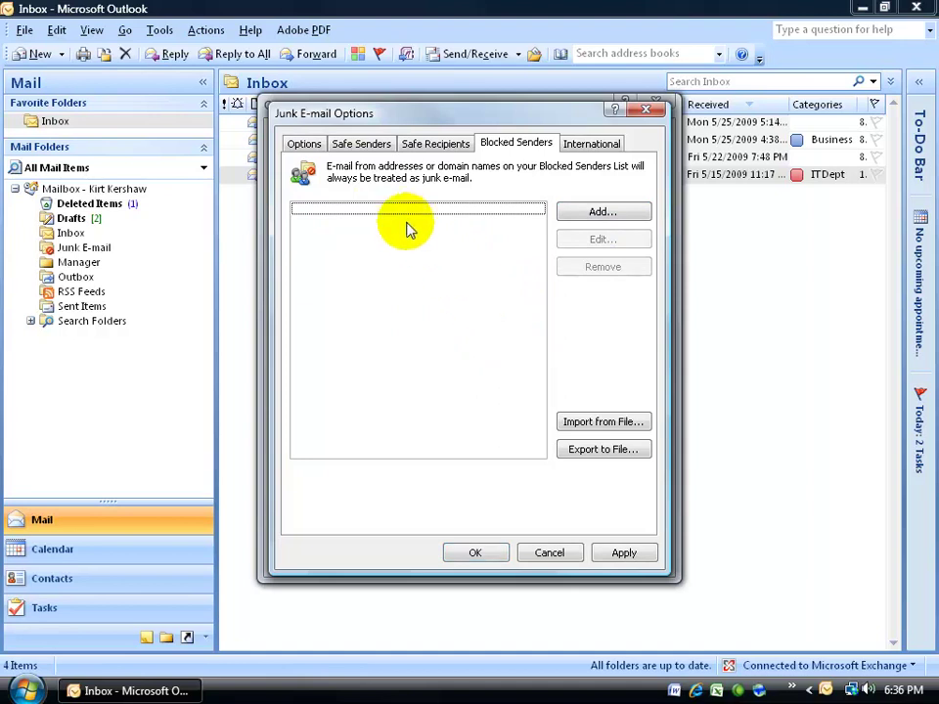
{"action": "left_click", "coordinate": [476, 553]}
{"action": "left_click", "coordinate": [486, 560]}
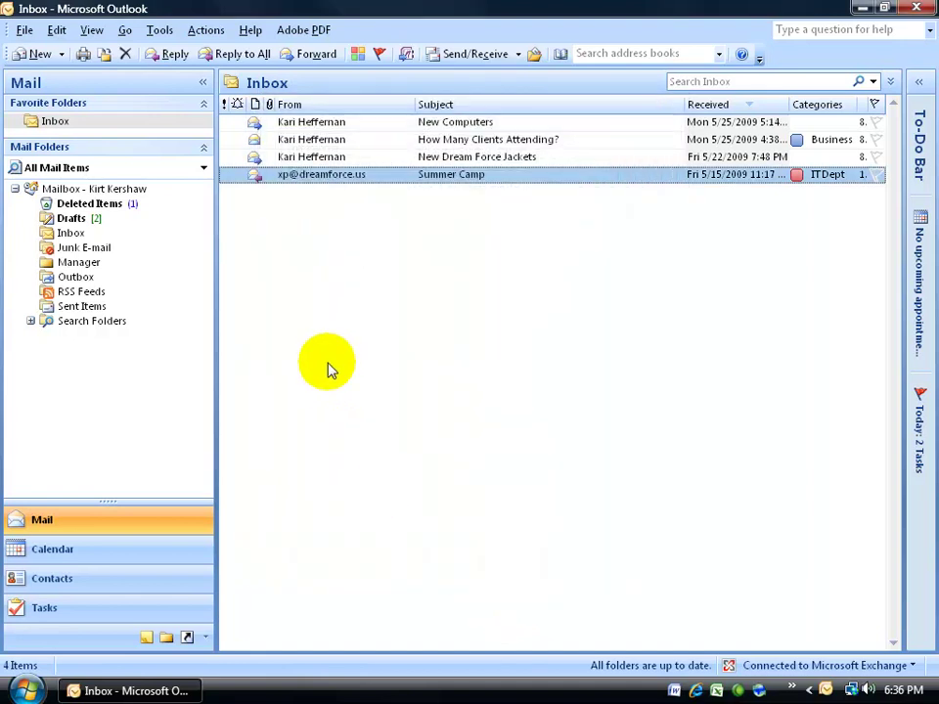
Block the Summer Camp message's sender and view the message in the Junk E-mail folder
{"action": "right_click", "coordinate": [320, 177]}
{"action": "mouse_move", "coordinate": [413, 402]}
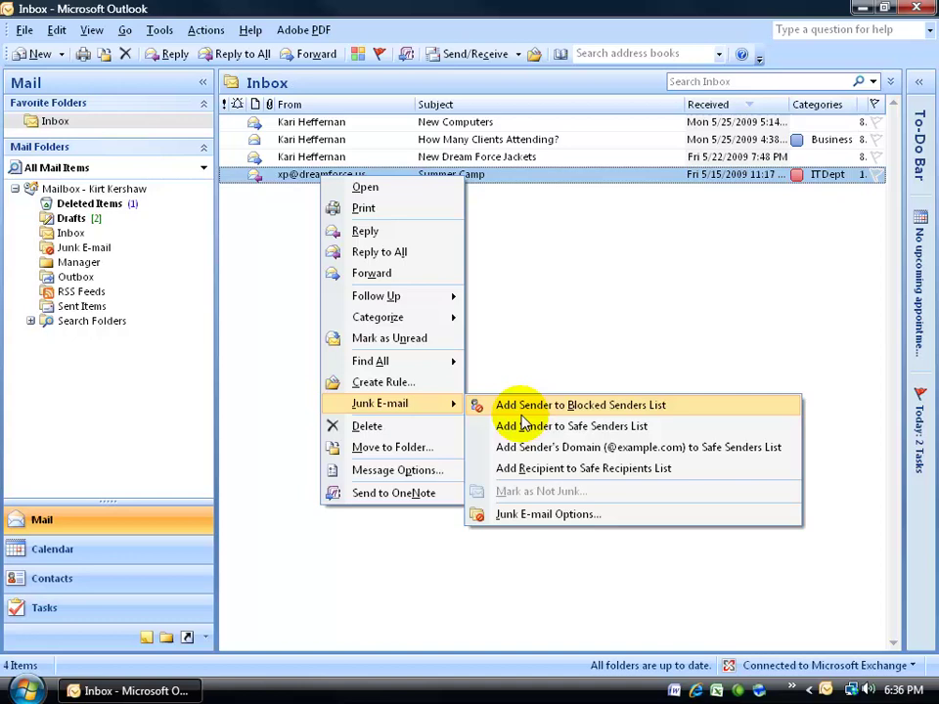
{"action": "left_click", "coordinate": [550, 409]}
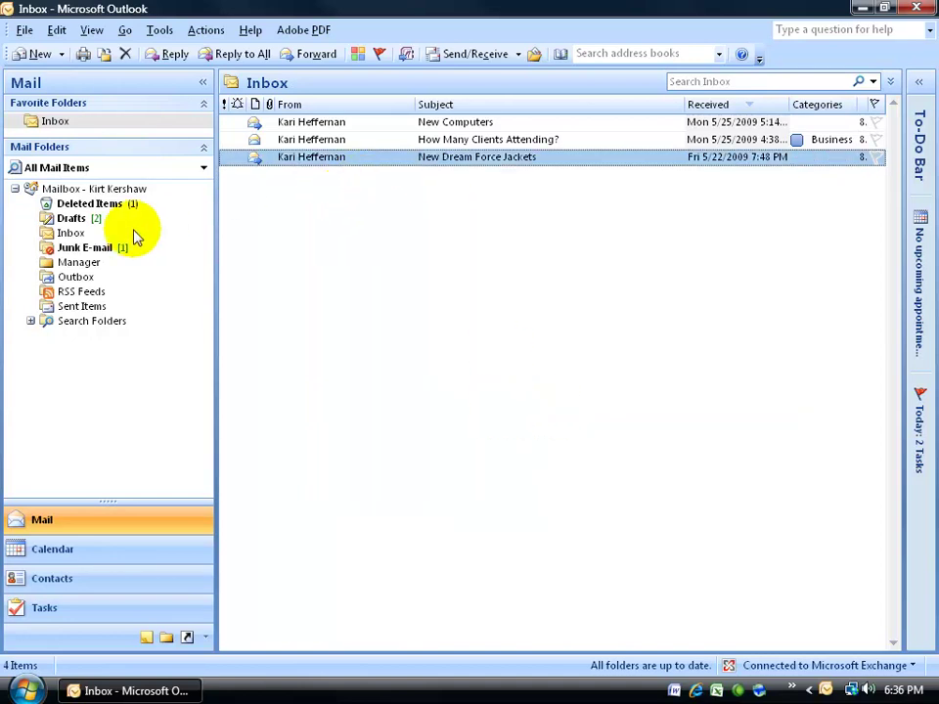
{"action": "left_click", "coordinate": [88, 248]}
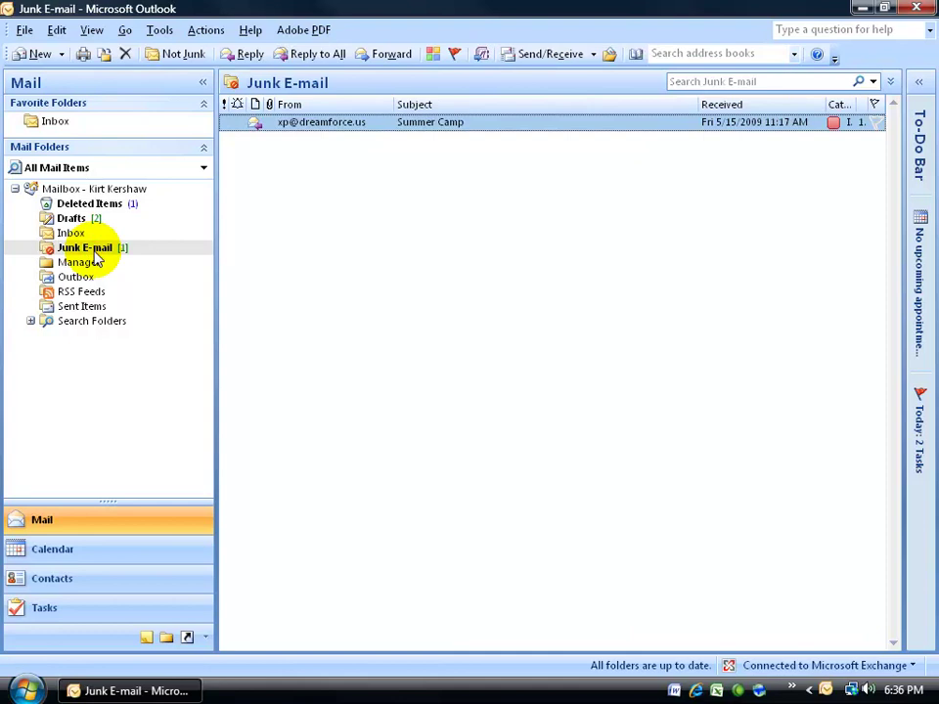
{"action": "left_click", "coordinate": [159, 31]}
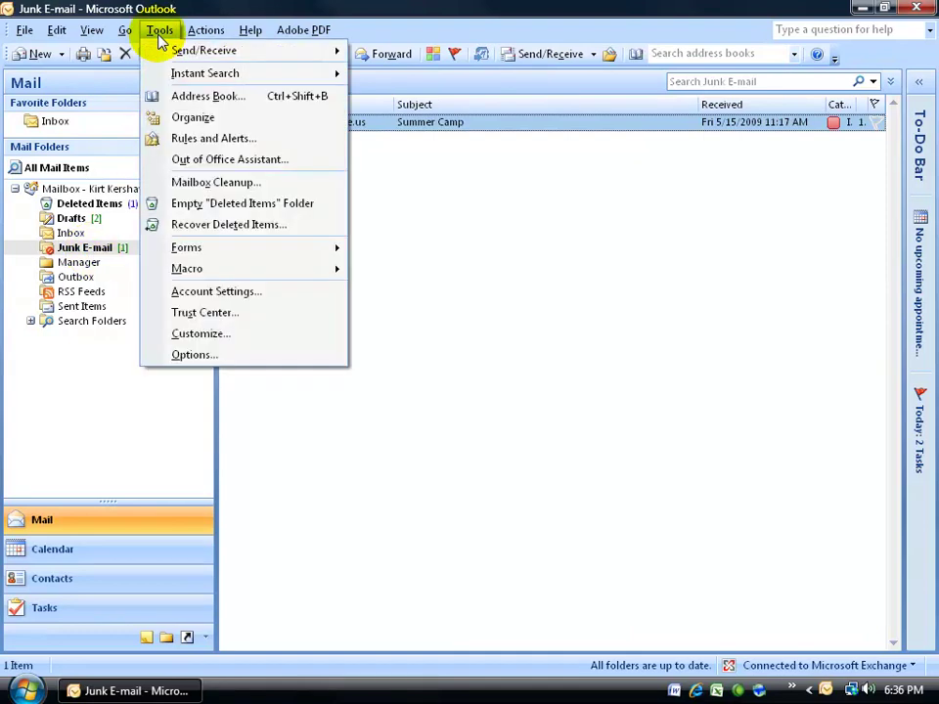
{"action": "left_click", "coordinate": [200, 355]}
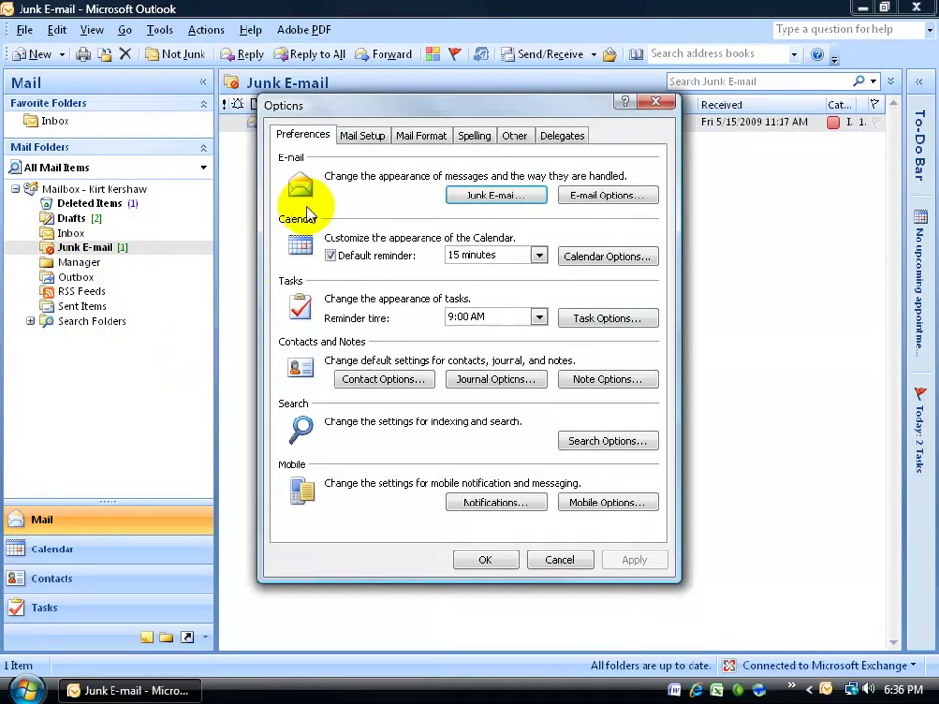
{"action": "left_click", "coordinate": [479, 198]}
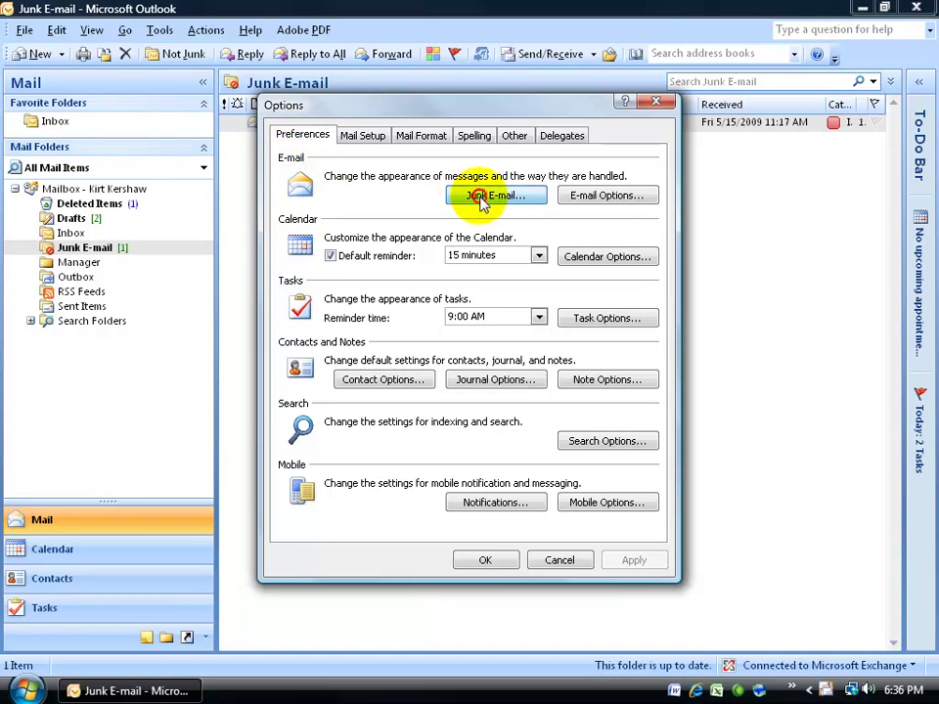
{"action": "left_click", "coordinate": [532, 142]}
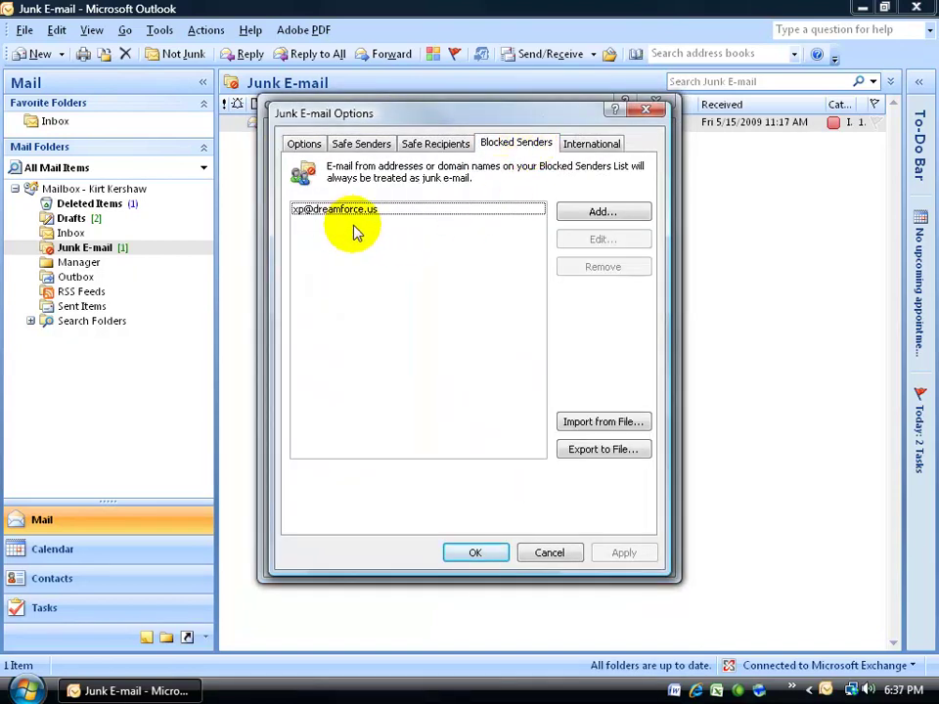
{"action": "left_click", "coordinate": [479, 553]}
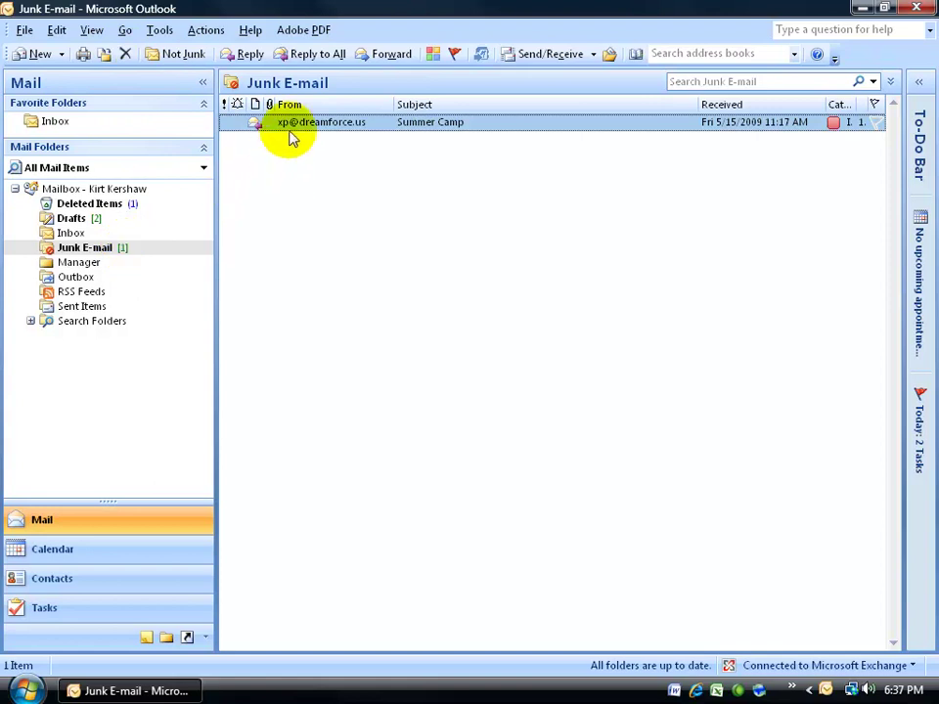
Mark Summer Camp as Not Junk, trusting its sender, so it returns to the Inbox
{"action": "left_click", "coordinate": [182, 58]}
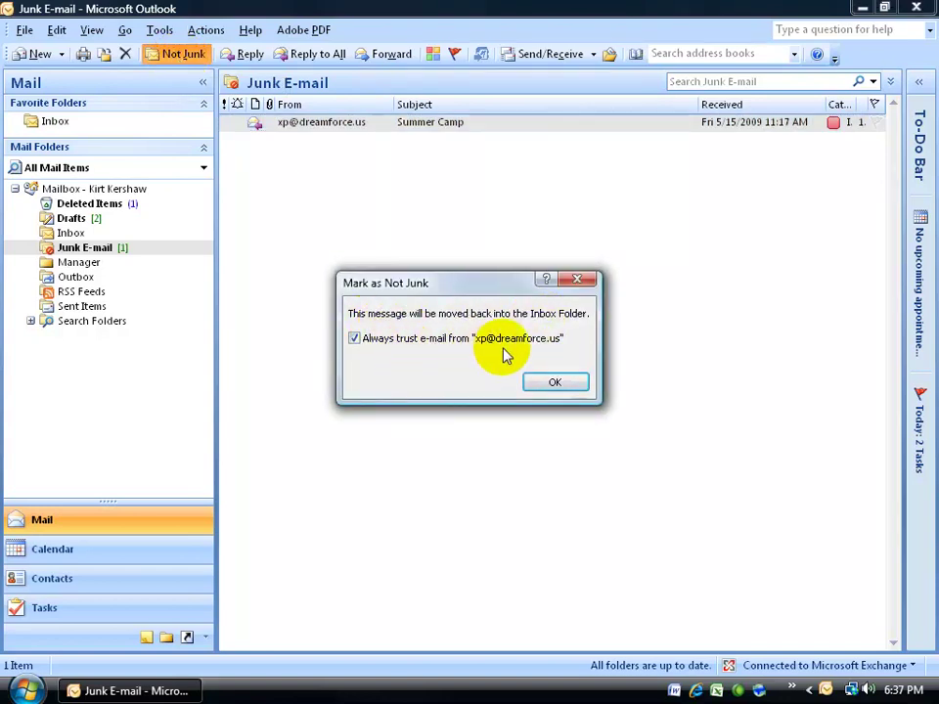
{"action": "left_click", "coordinate": [553, 382]}
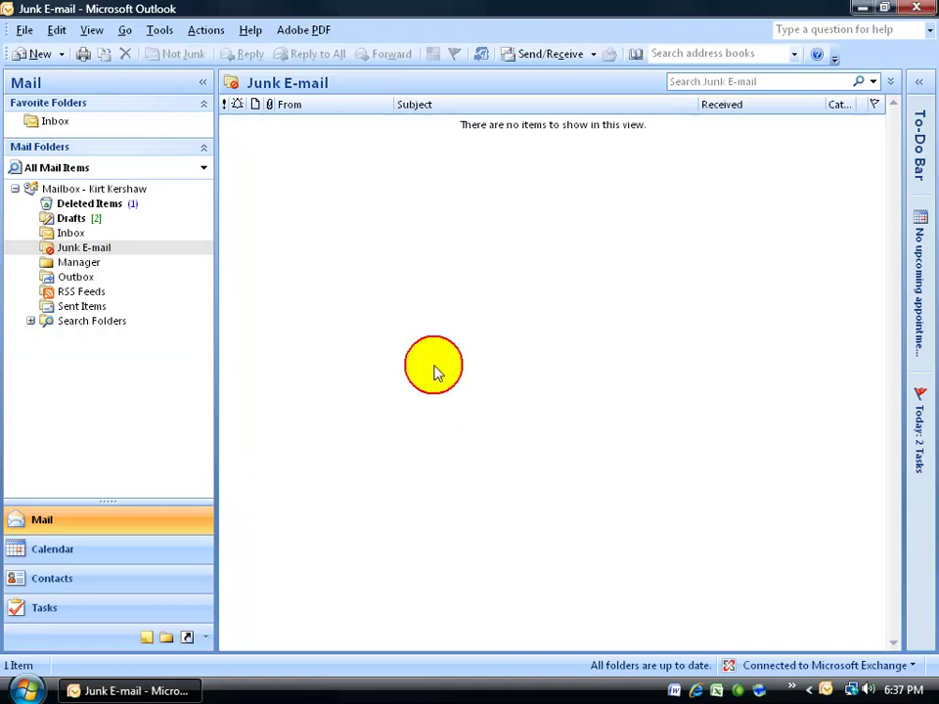
{"action": "left_click", "coordinate": [56, 125]}
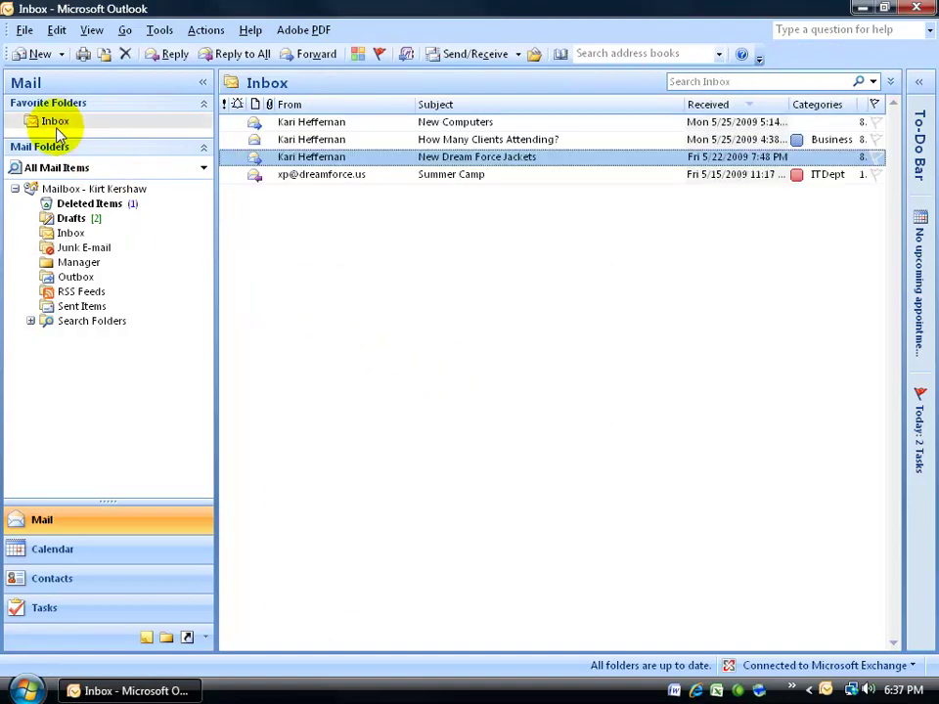
{"action": "left_click", "coordinate": [159, 29]}
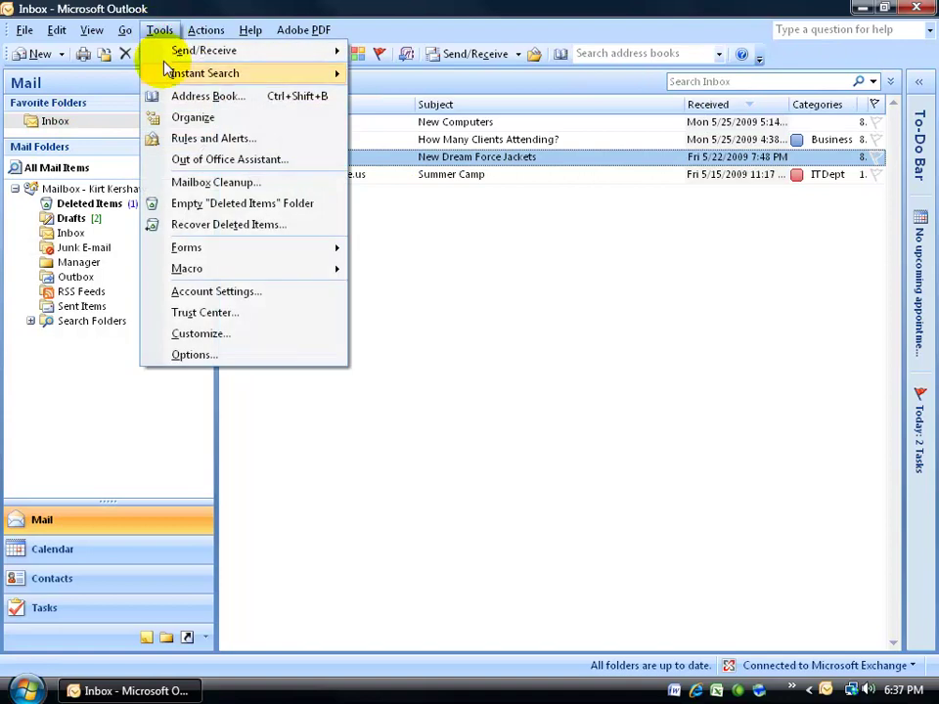
{"action": "left_click", "coordinate": [207, 352]}
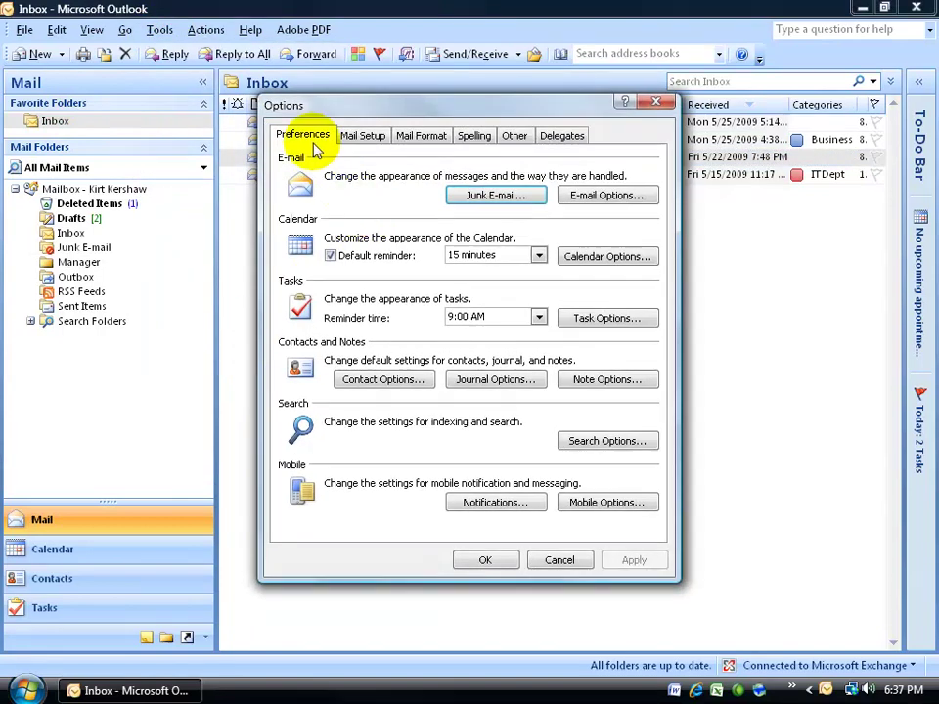
{"action": "left_click", "coordinate": [479, 210]}
{"action": "left_click", "coordinate": [516, 143]}
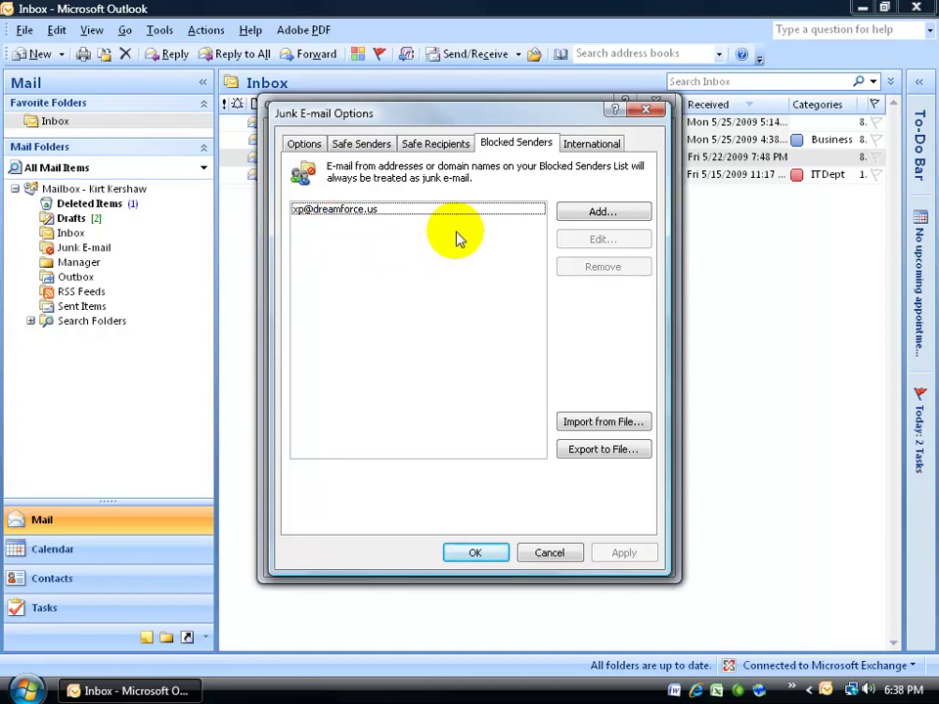
{"action": "left_click", "coordinate": [361, 145]}
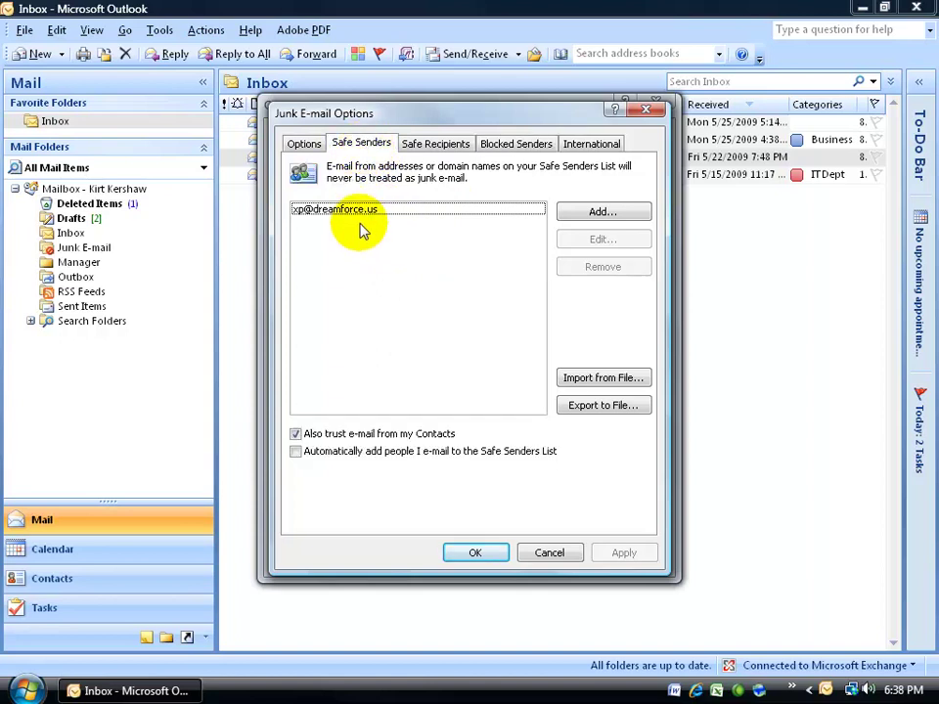
{"action": "left_click", "coordinate": [512, 144]}
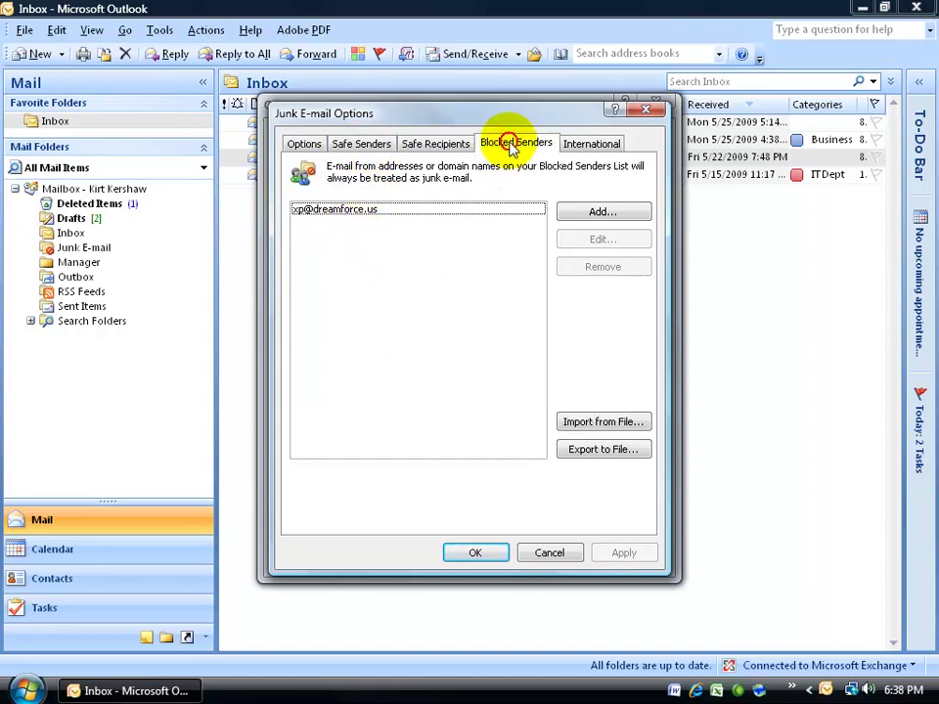
{"action": "left_click", "coordinate": [361, 211]}
{"action": "left_click", "coordinate": [586, 266]}
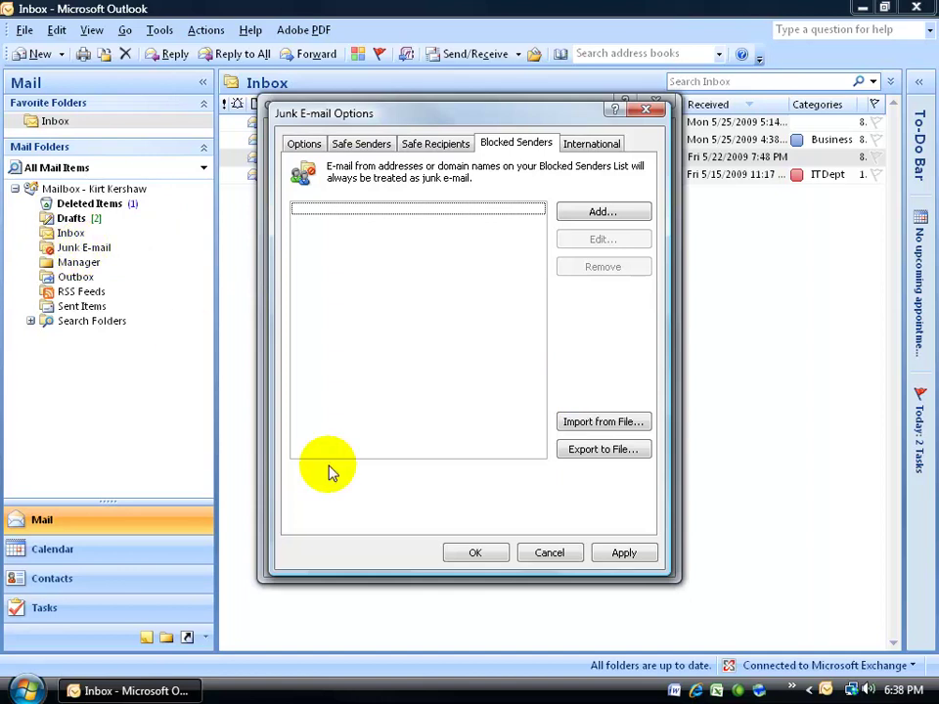
{"action": "left_click", "coordinate": [549, 553]}
Close the options, block the Summer Camp sender, and view the Junk E-mail folder
{"action": "left_click", "coordinate": [552, 560]}
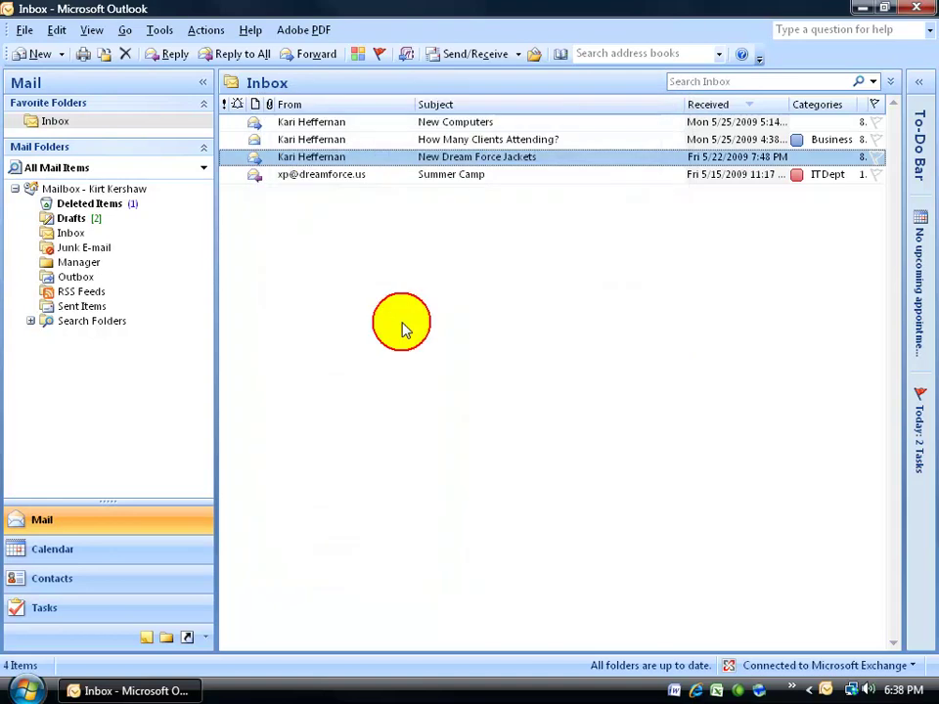
{"action": "left_click", "coordinate": [299, 176]}
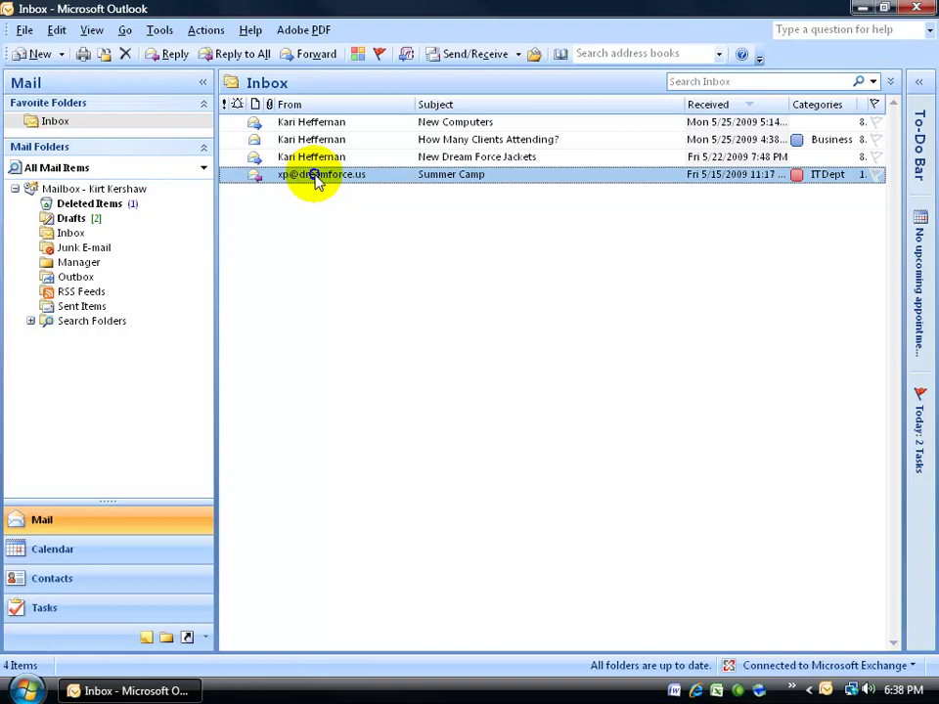
{"action": "right_click", "coordinate": [315, 180]}
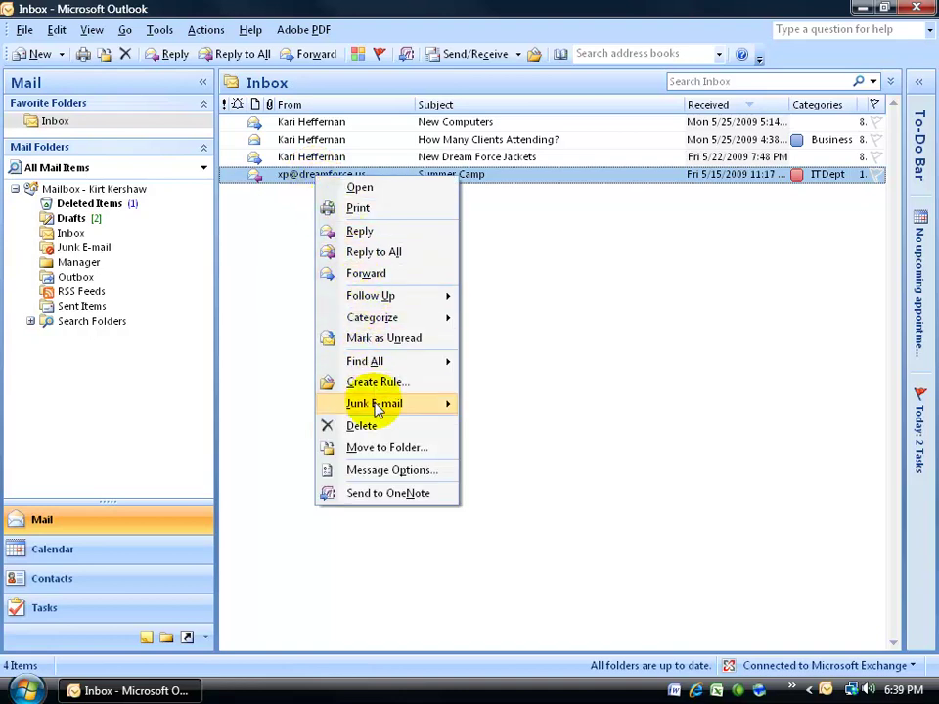
{"action": "mouse_move", "coordinate": [440, 409]}
{"action": "left_click", "coordinate": [479, 406]}
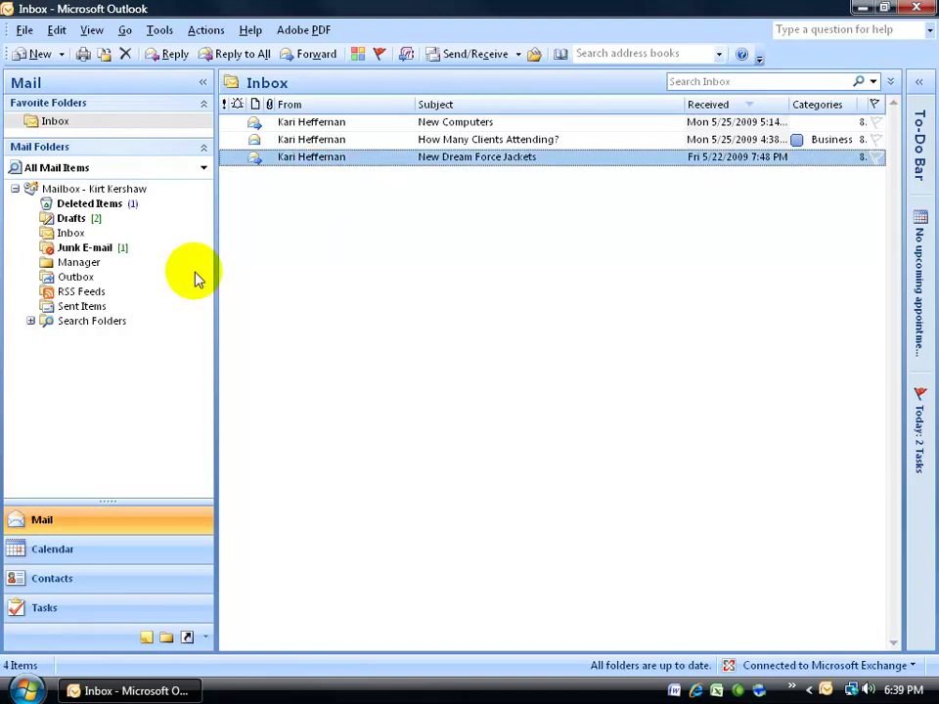
{"action": "left_click", "coordinate": [94, 251]}
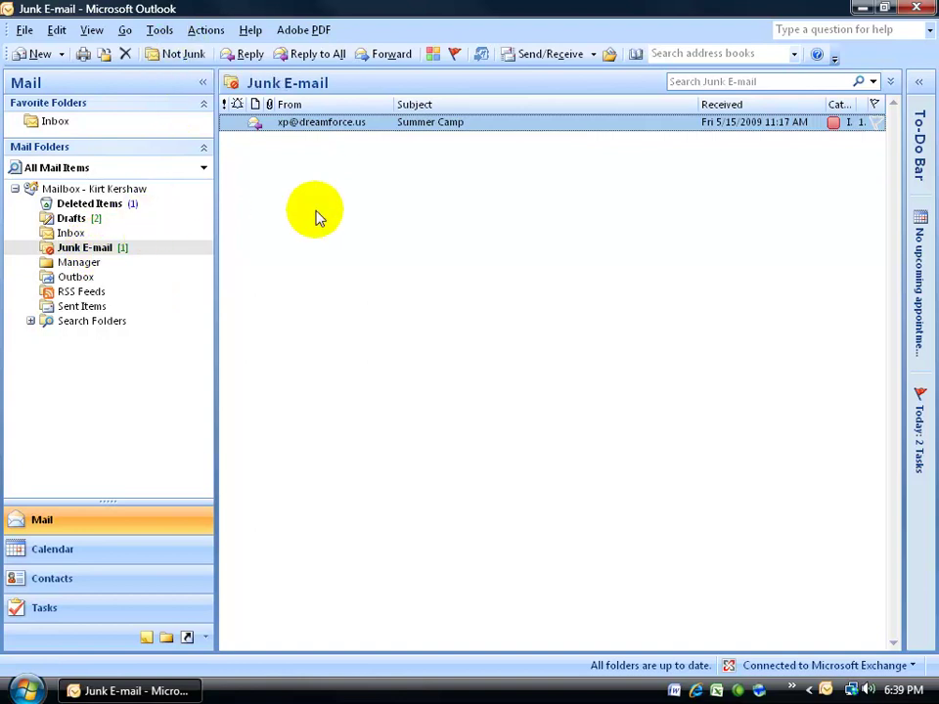
Mark the junked Summer Camp message as Not Junk and confirm moving it to the Inbox
{"action": "right_click", "coordinate": [304, 125]}
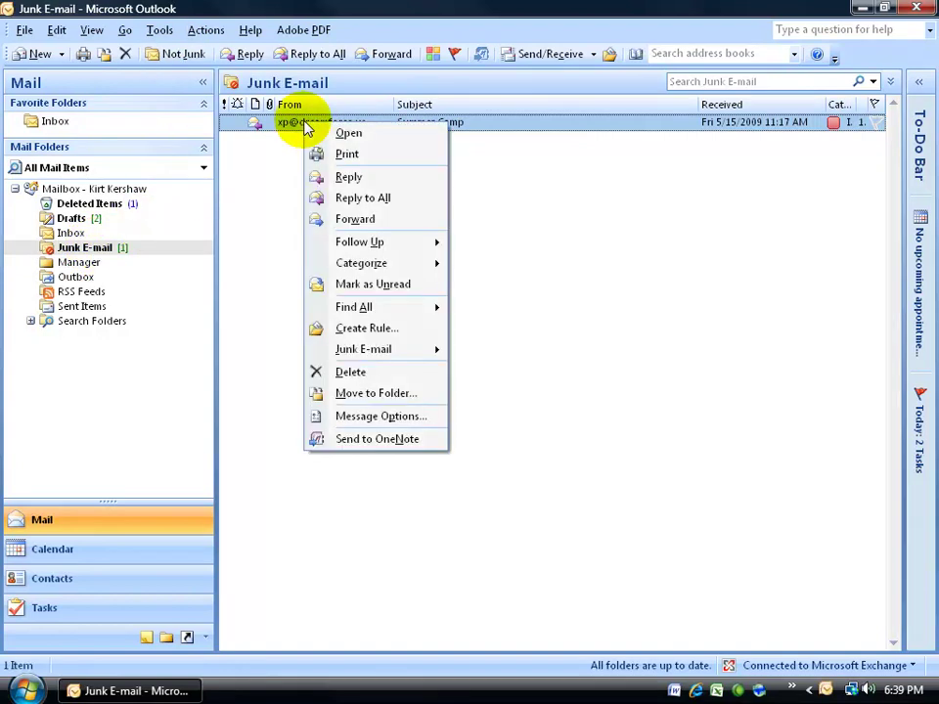
{"action": "mouse_move", "coordinate": [369, 354]}
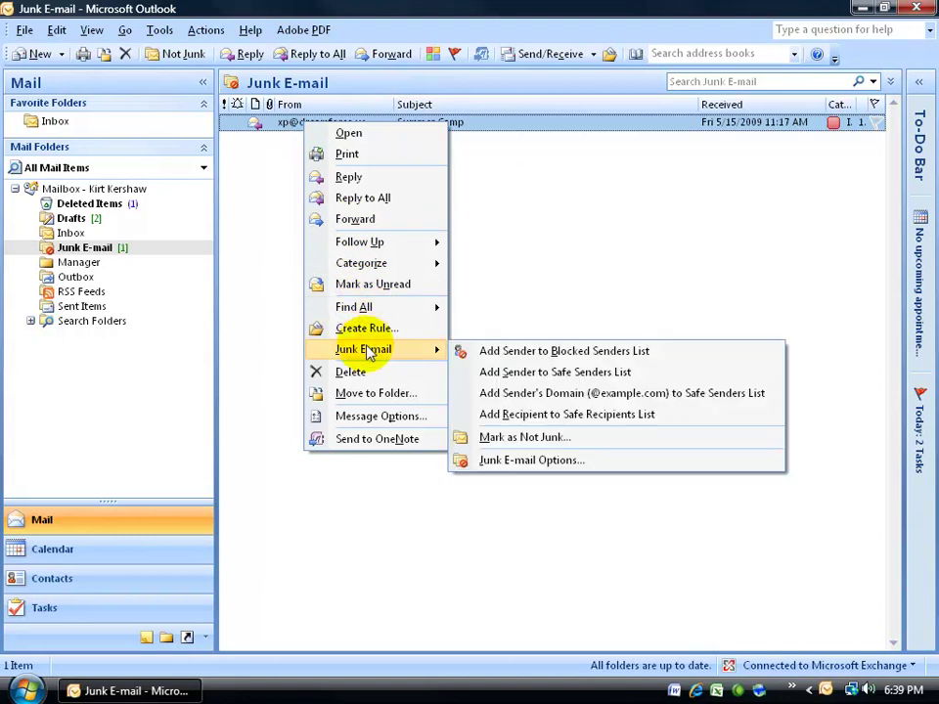
{"action": "left_click", "coordinate": [511, 443]}
{"action": "left_click", "coordinate": [550, 382]}
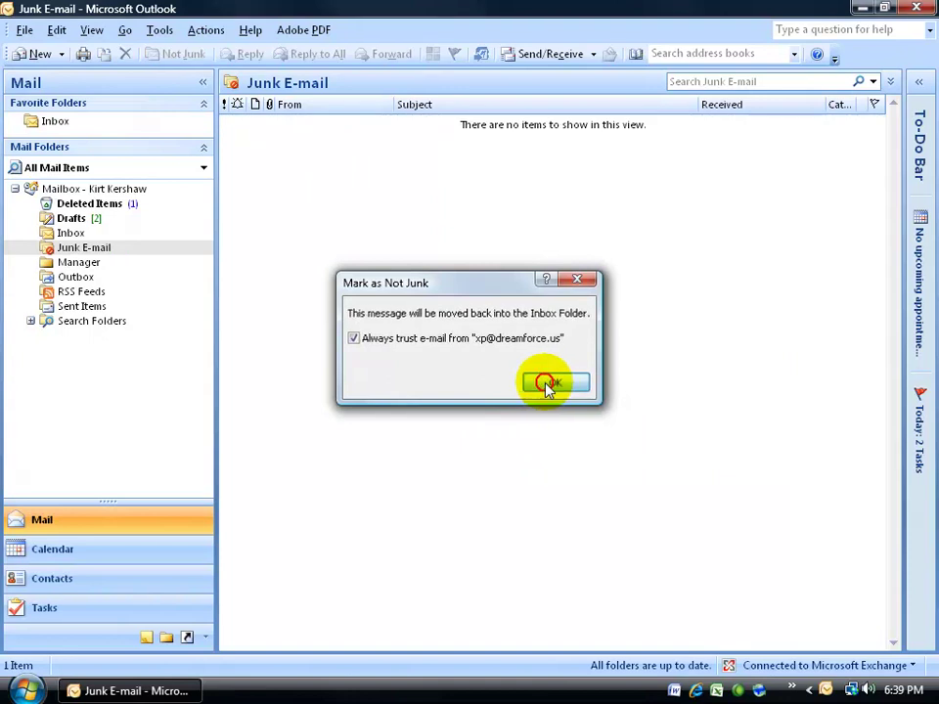